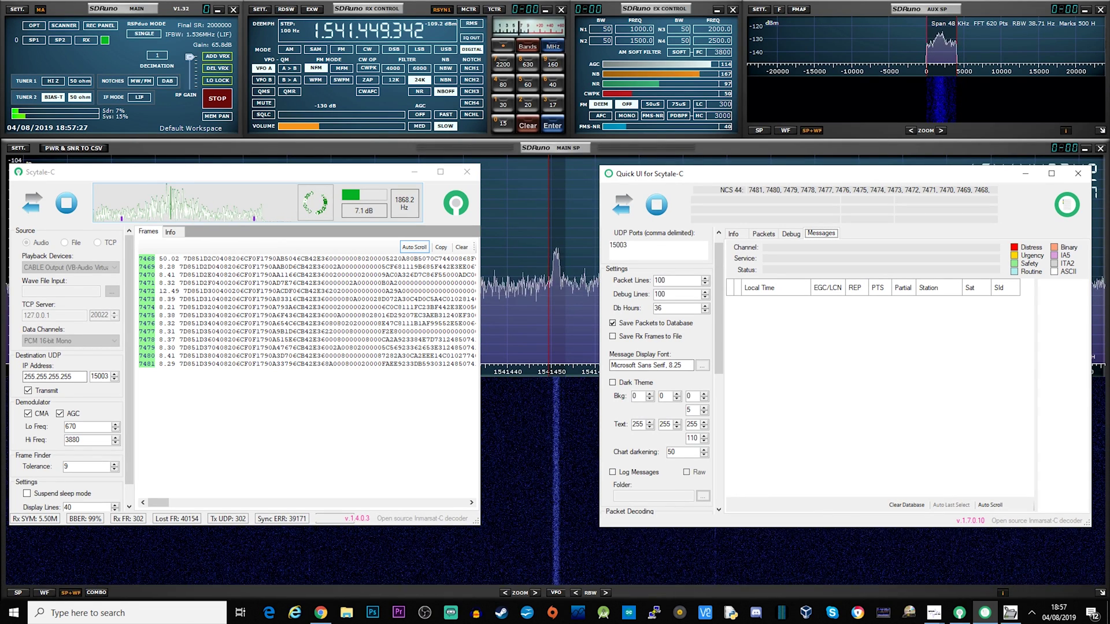
key("alt+Tab")
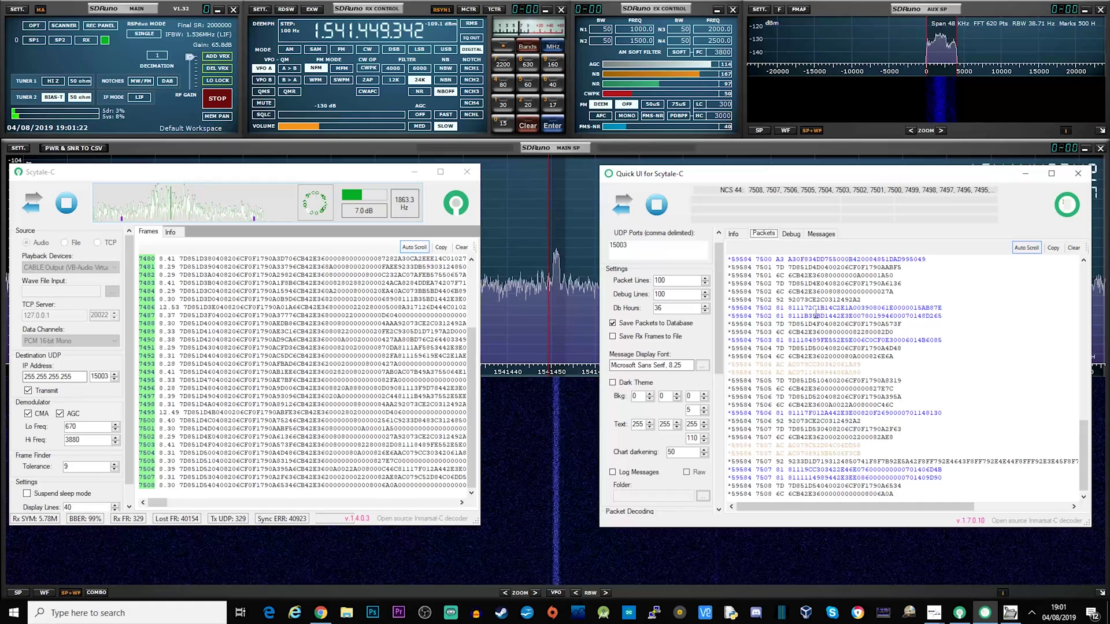
Step: Show Scytale-C's Debug output and maximize Quick UI to read the NAVAREA IV broadcast
left_click(797, 236)
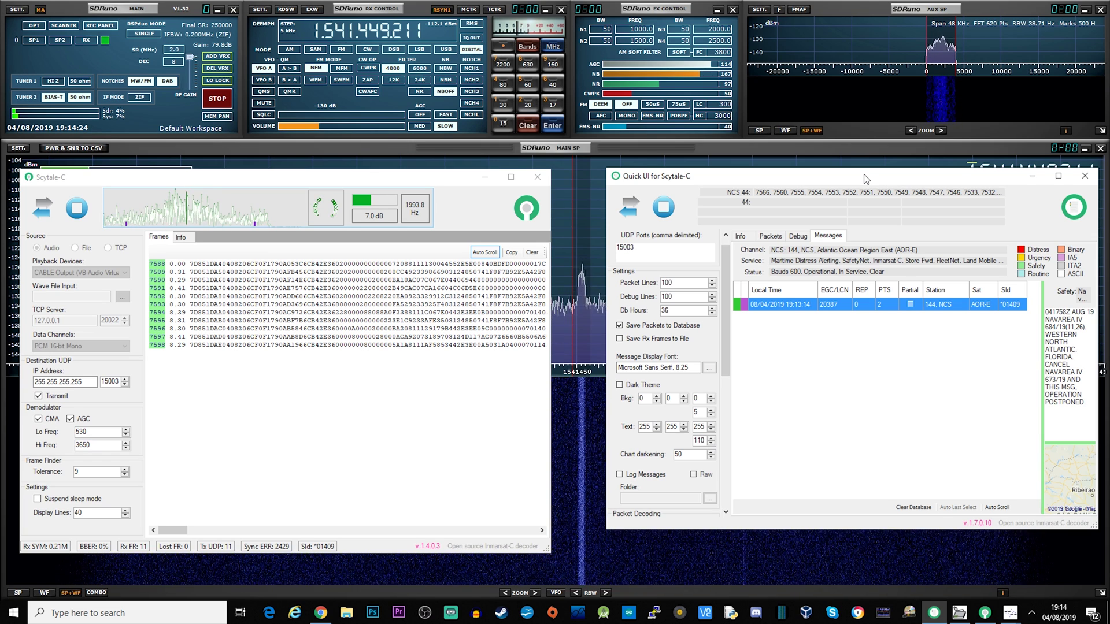
double_click(865, 179)
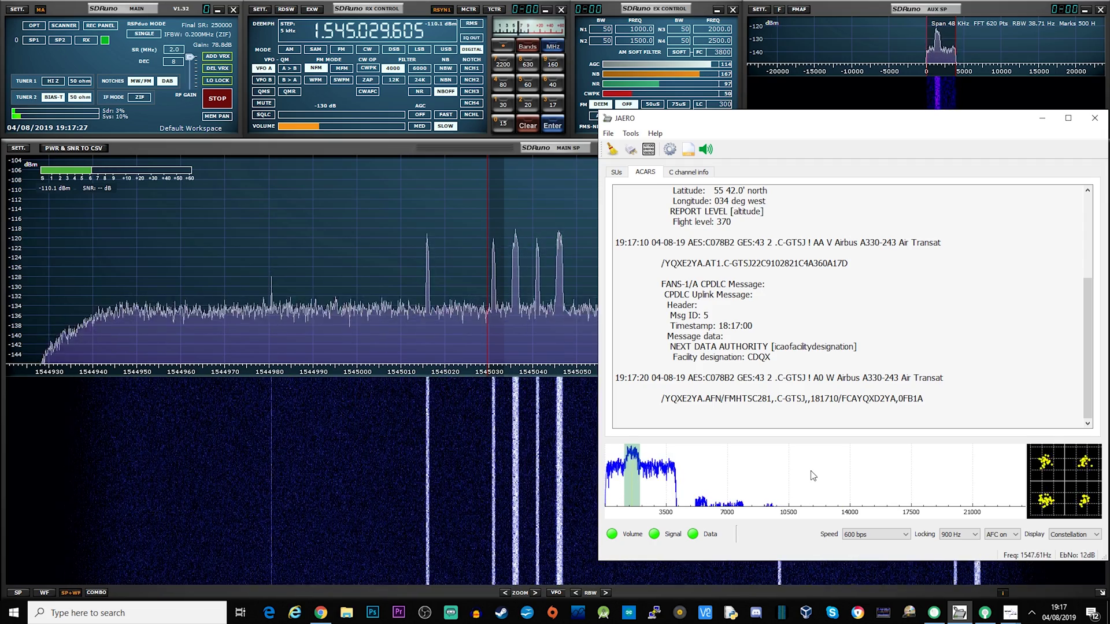
Step: Open JAERO's Plane Log, then position and widen it so all columns show
left_click(688, 152)
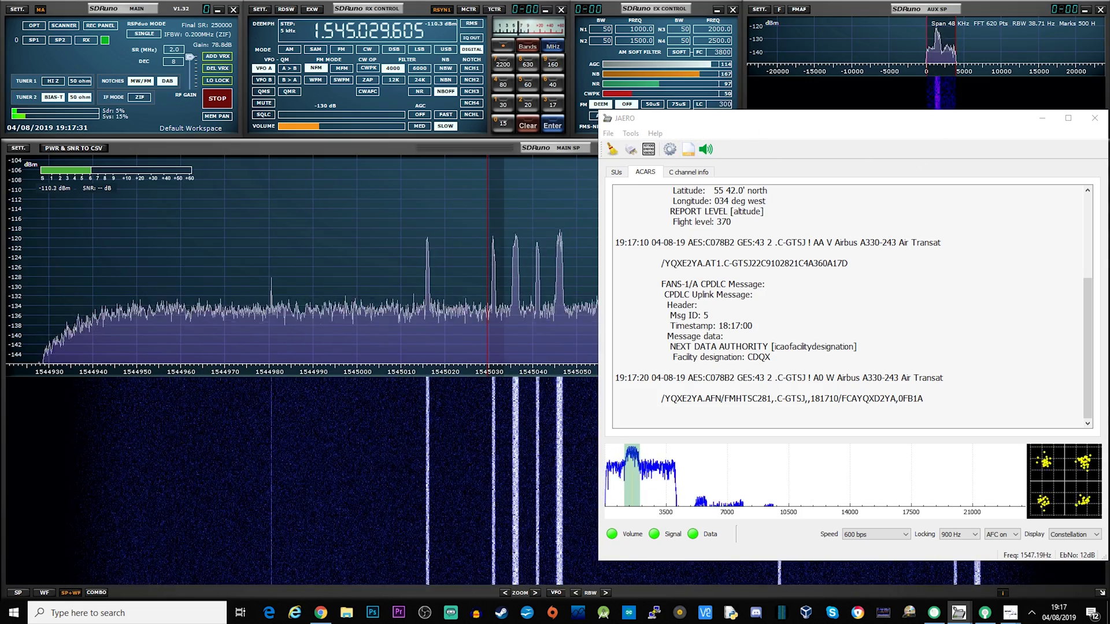
left_click_drag(461, 103, 400, 92)
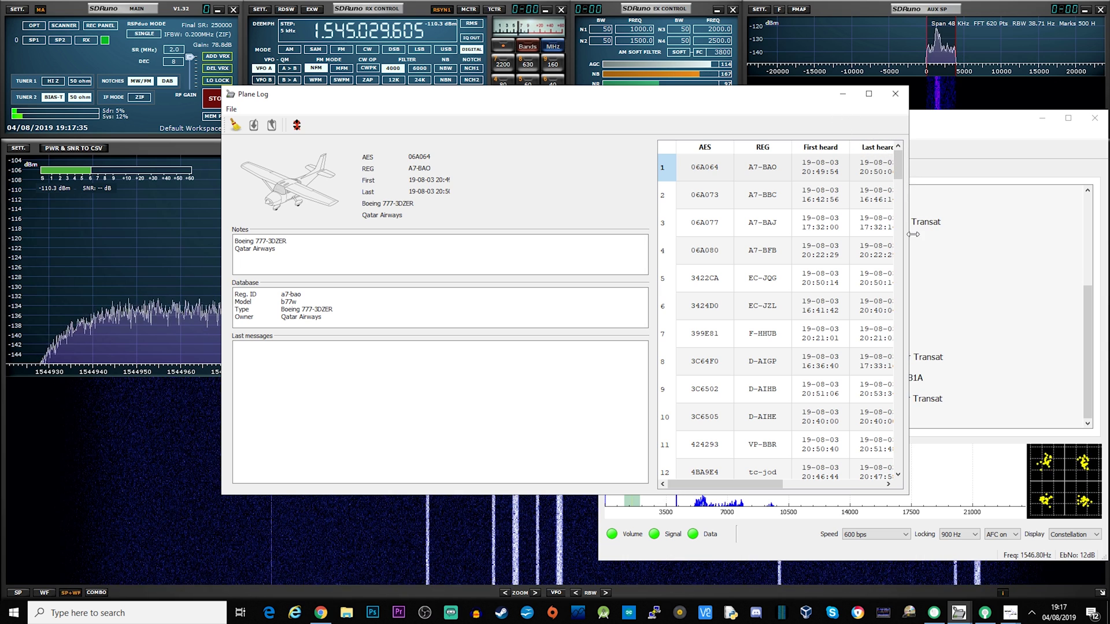
left_click_drag(913, 234, 967, 238)
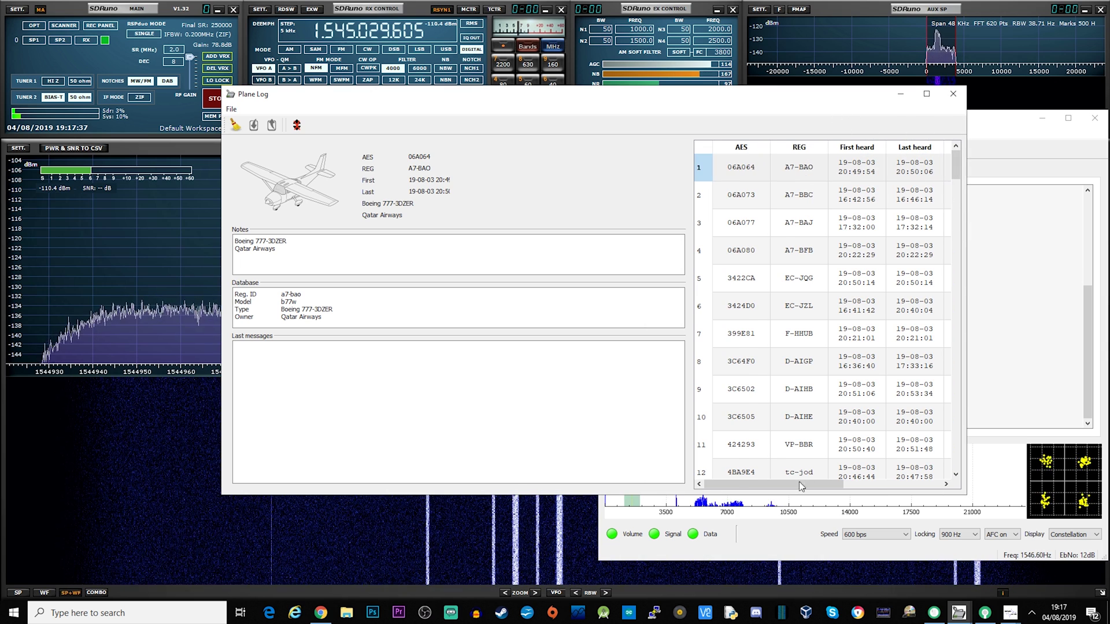
left_click_drag(789, 482, 749, 484)
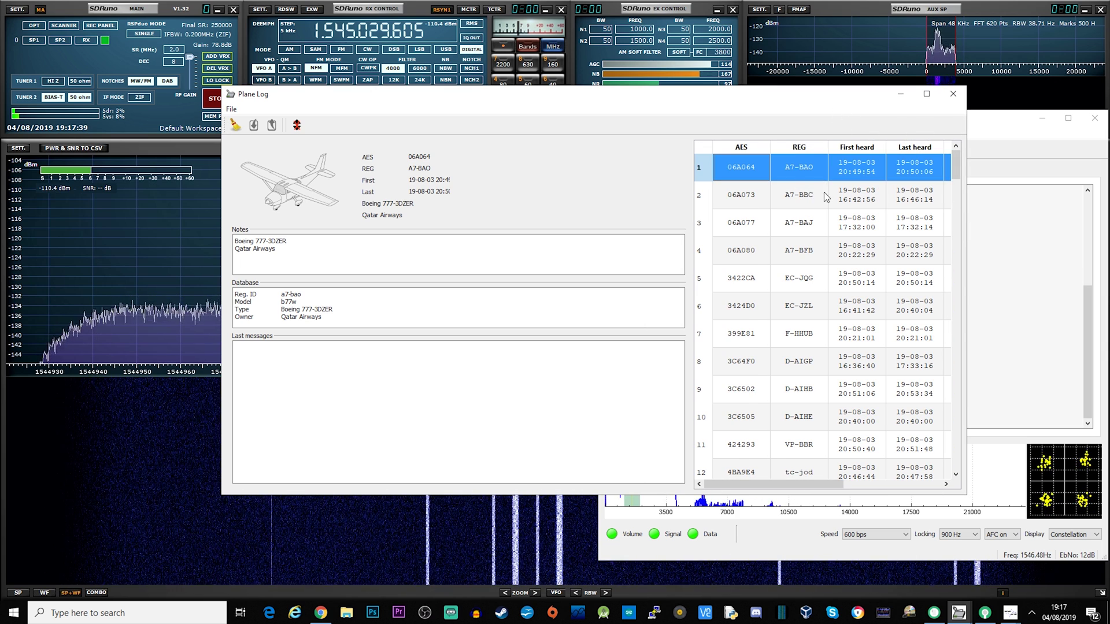
Step: Browse entries A7-BBC, A7-BAJ and F-HHUB, then look up A7-BAO on Flightradar24
left_click(735, 197)
left_click(747, 234)
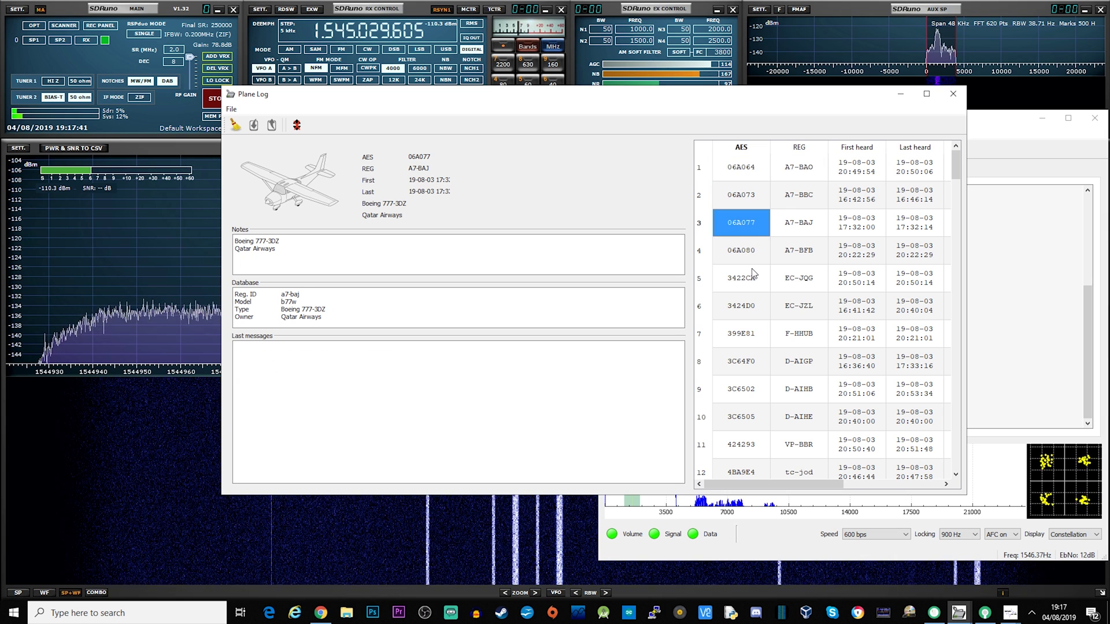
left_click(752, 262)
left_click(747, 291)
left_click(749, 334)
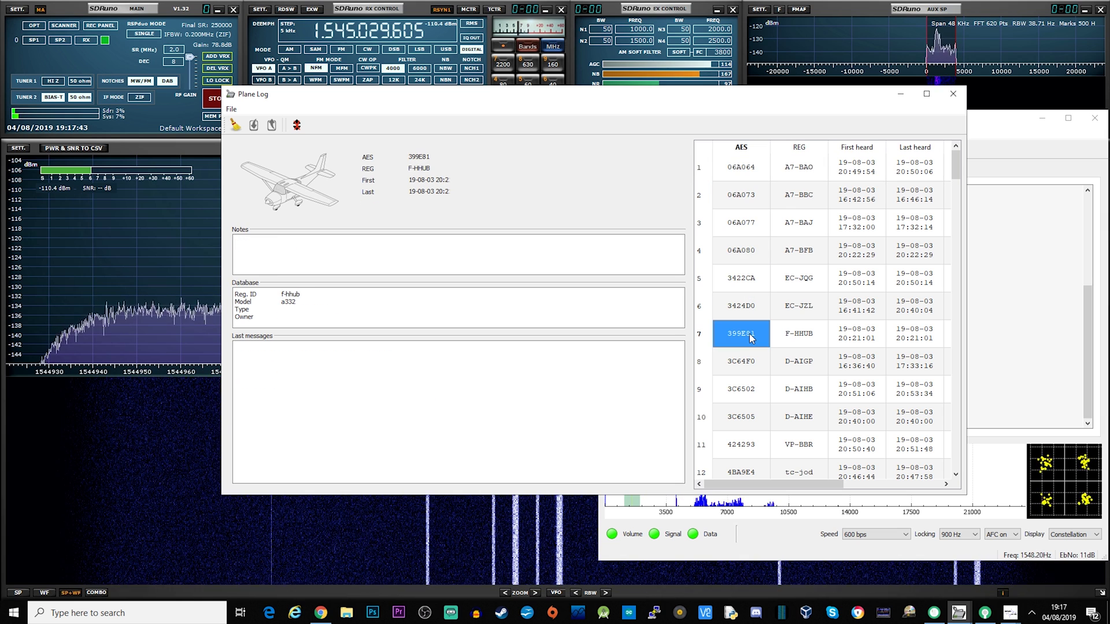
left_click(866, 174)
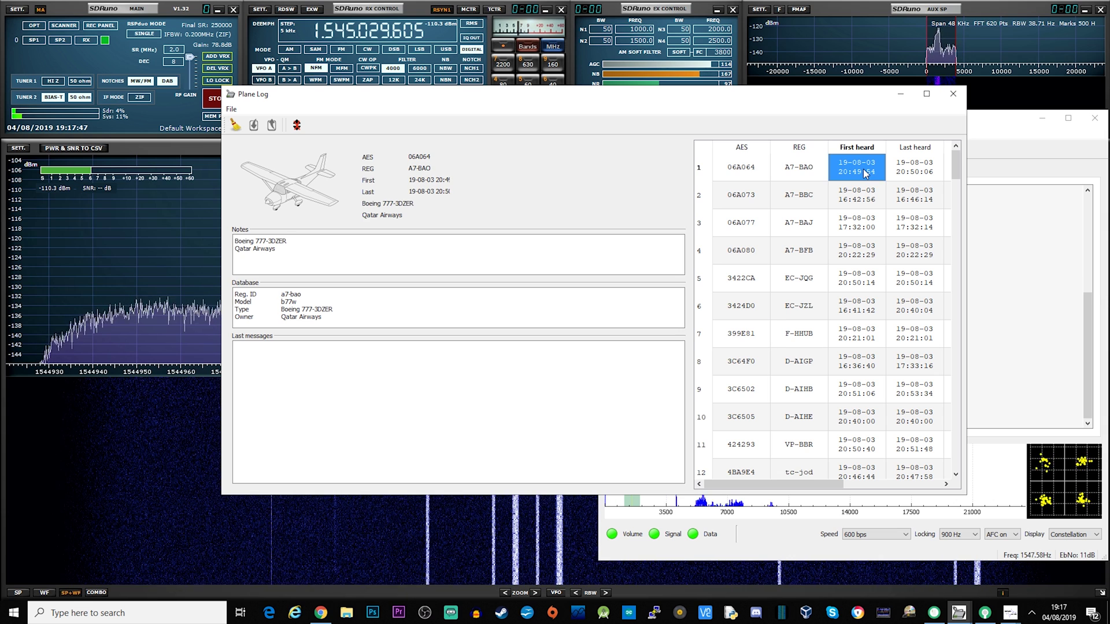
left_click(303, 191)
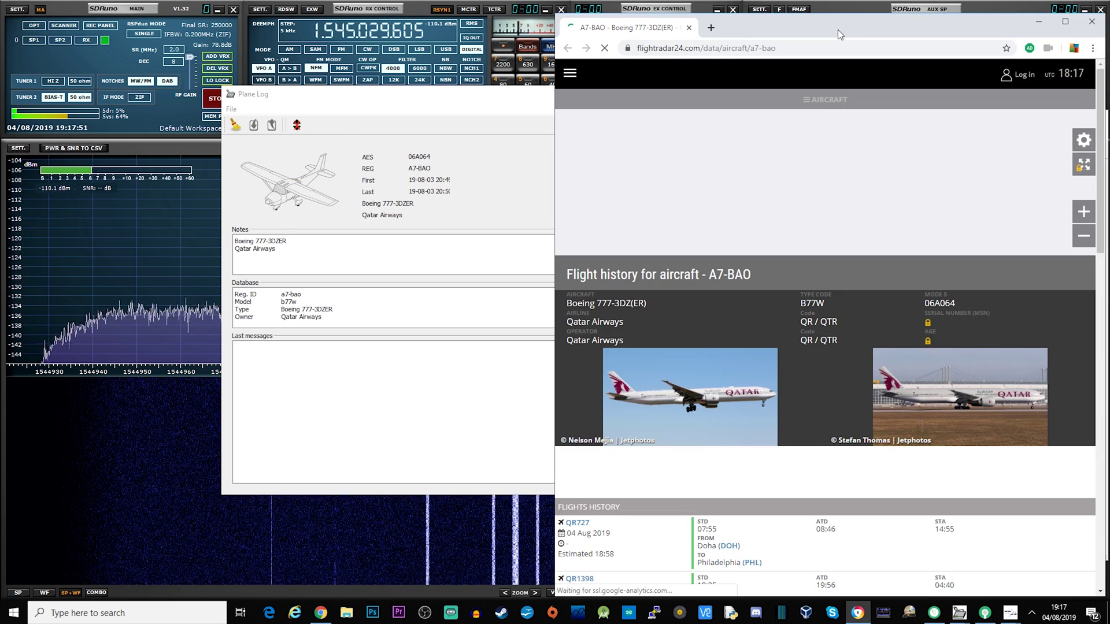
Step: Maximize A7-BAO's Flightradar24 history, view its JetPhotos picture, then scroll through the flight history
double_click(837, 29)
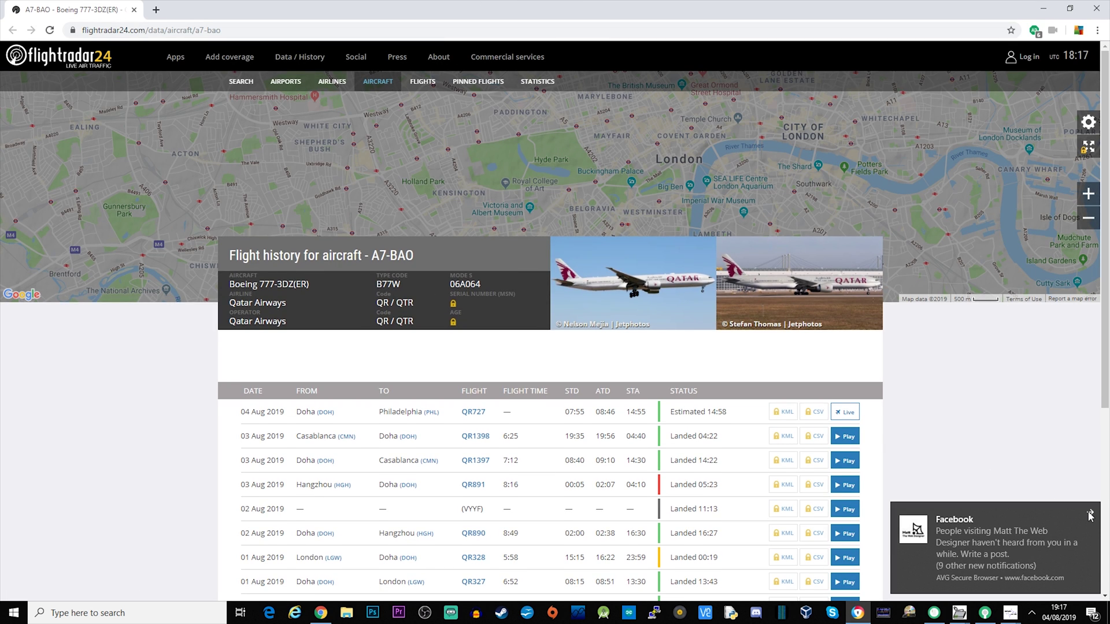
left_click(1090, 514)
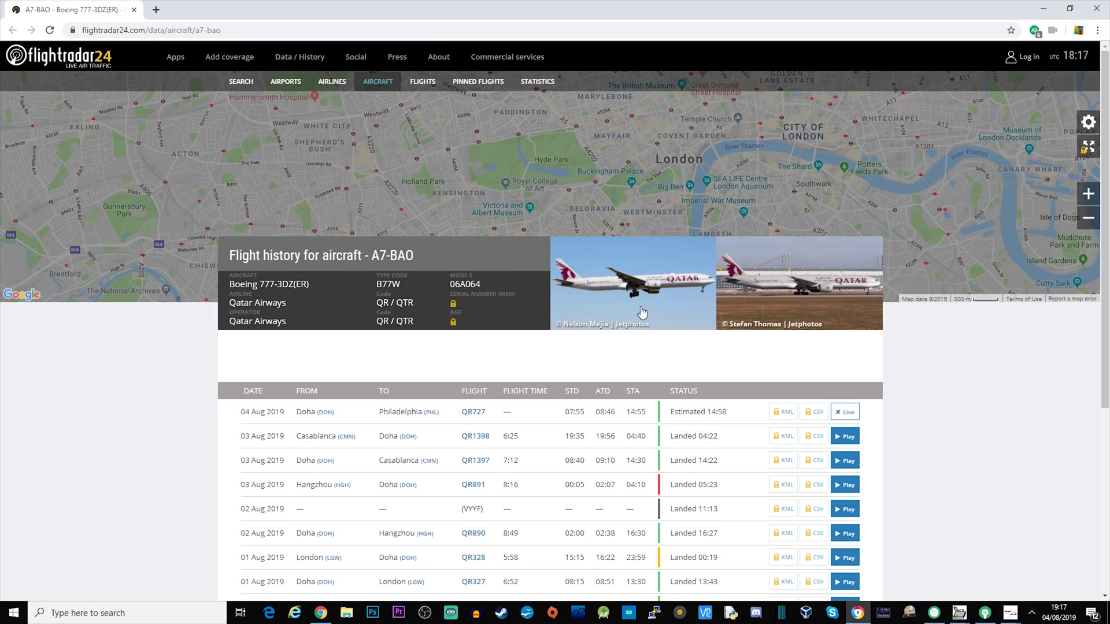
left_click(620, 286)
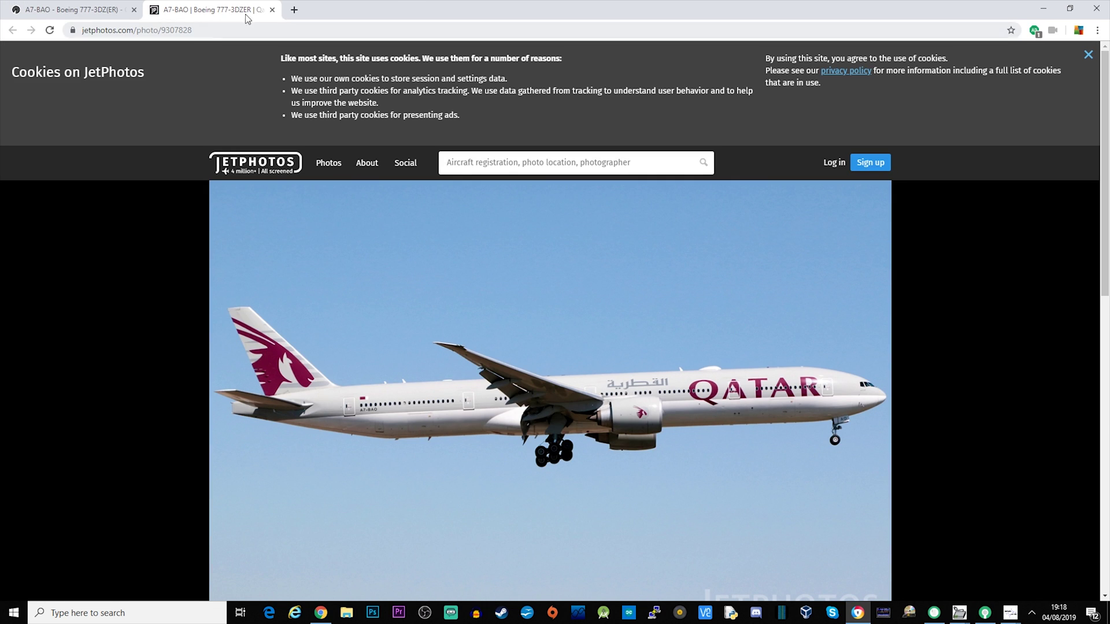
left_click(272, 9)
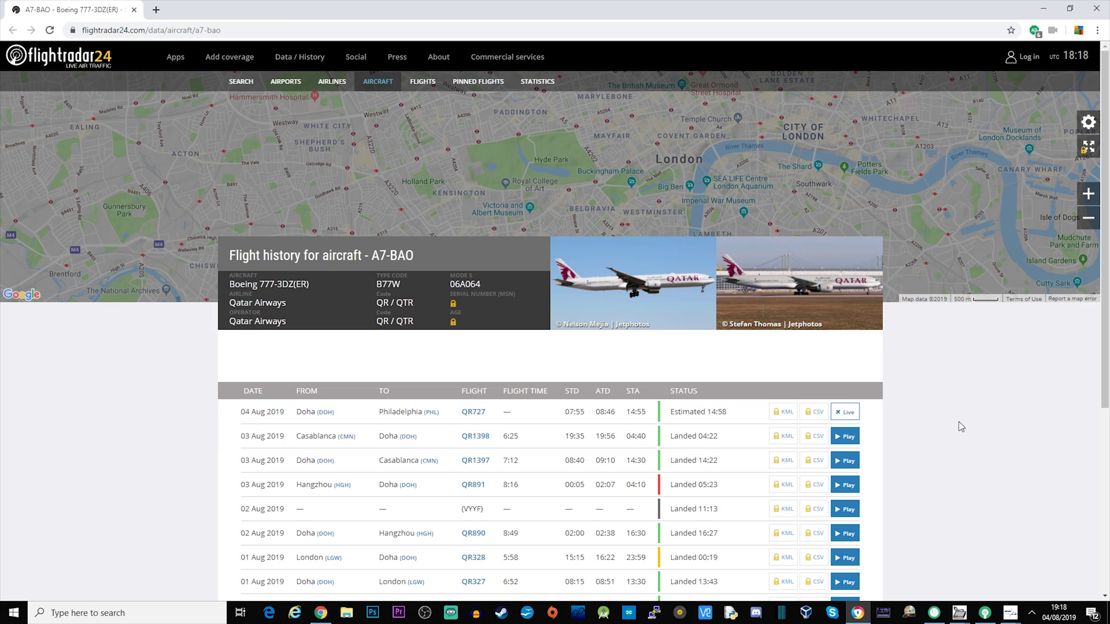
scroll(960, 427, "down", 2)
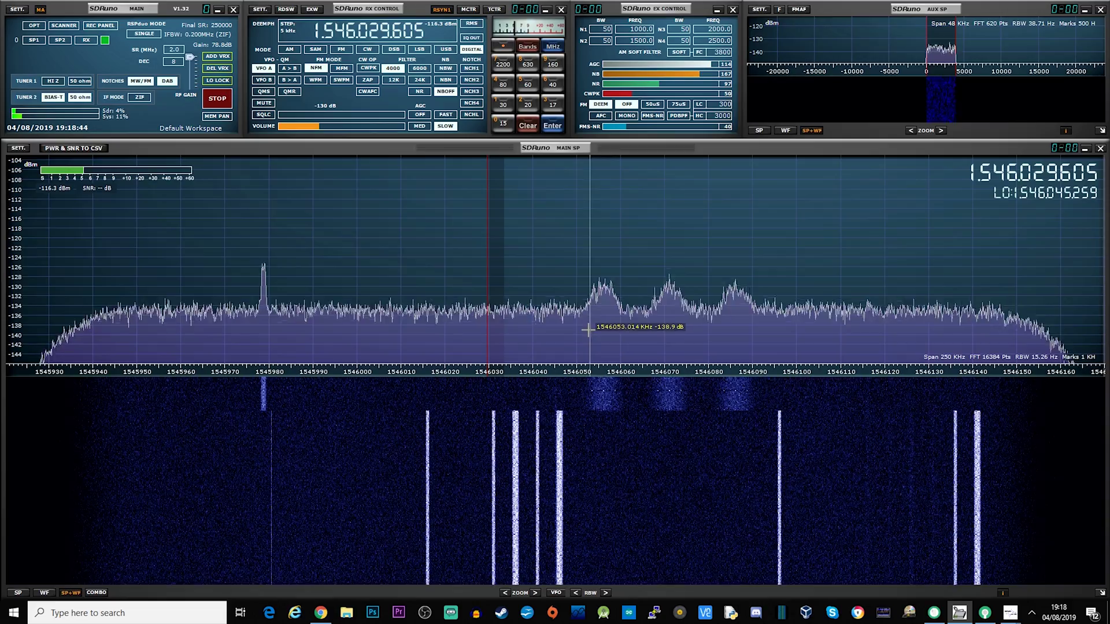
Step: Widen SDRuno's filter to about 10 kHz, retune to 1,546,051.976 kHz, and move JAERO left
left_click(599, 324)
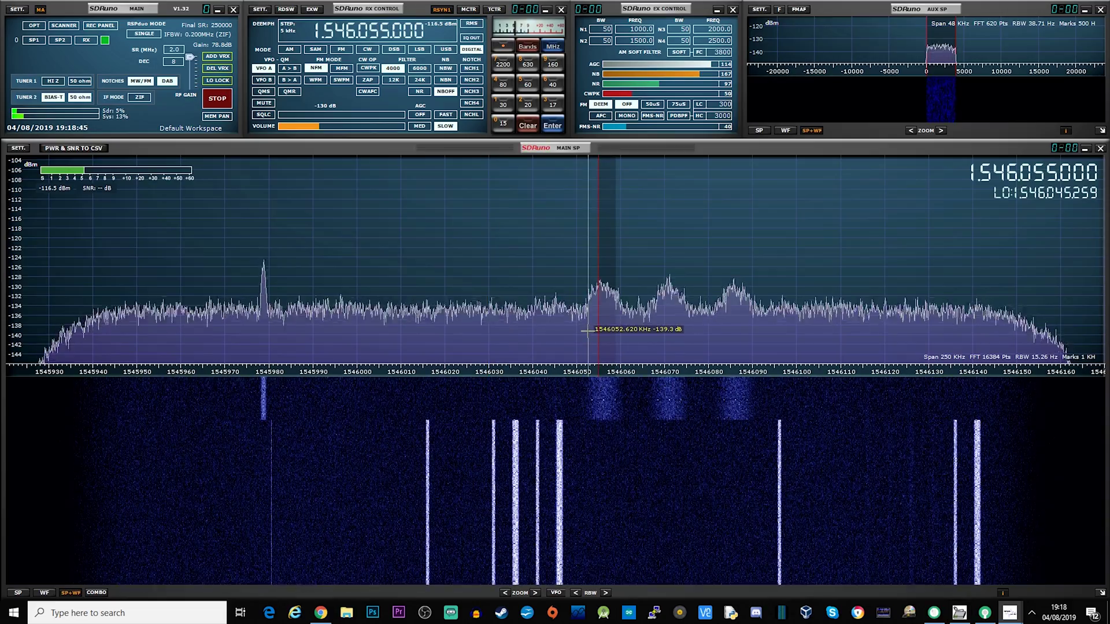
left_click_drag(608, 322, 599, 326)
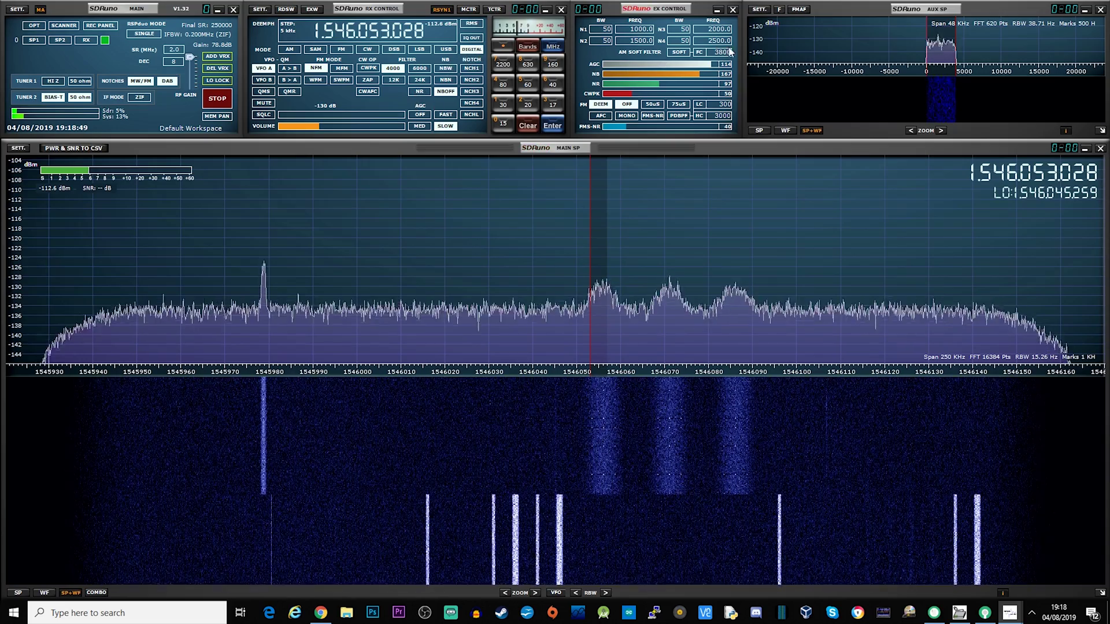
left_click_drag(955, 50, 993, 50)
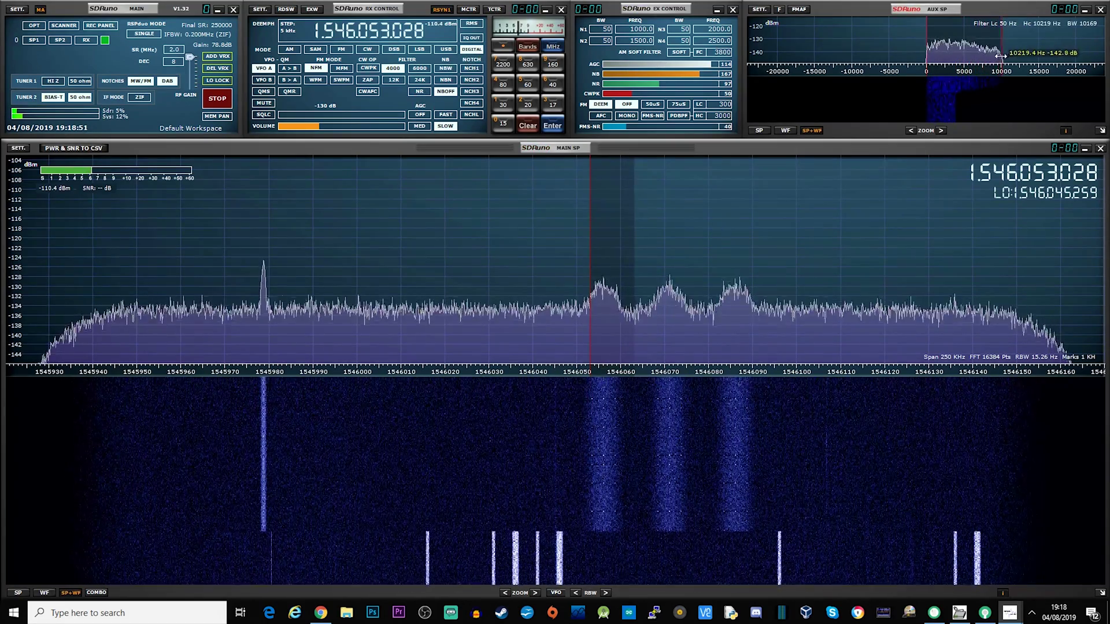
left_click_drag(620, 312, 612, 321)
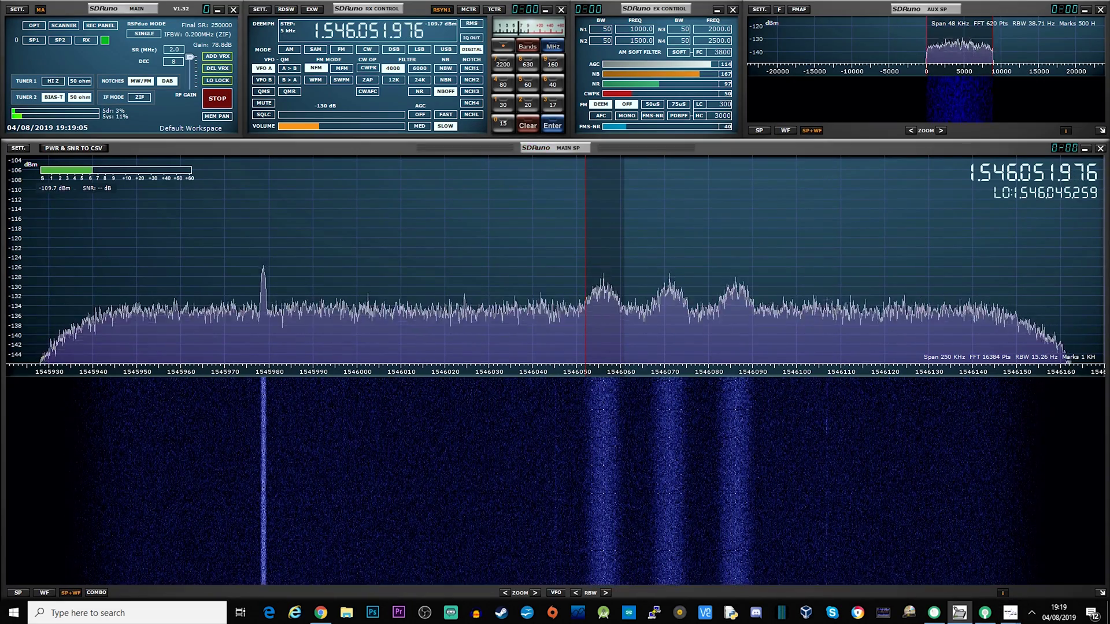
left_click_drag(1009, 110, 219, 109)
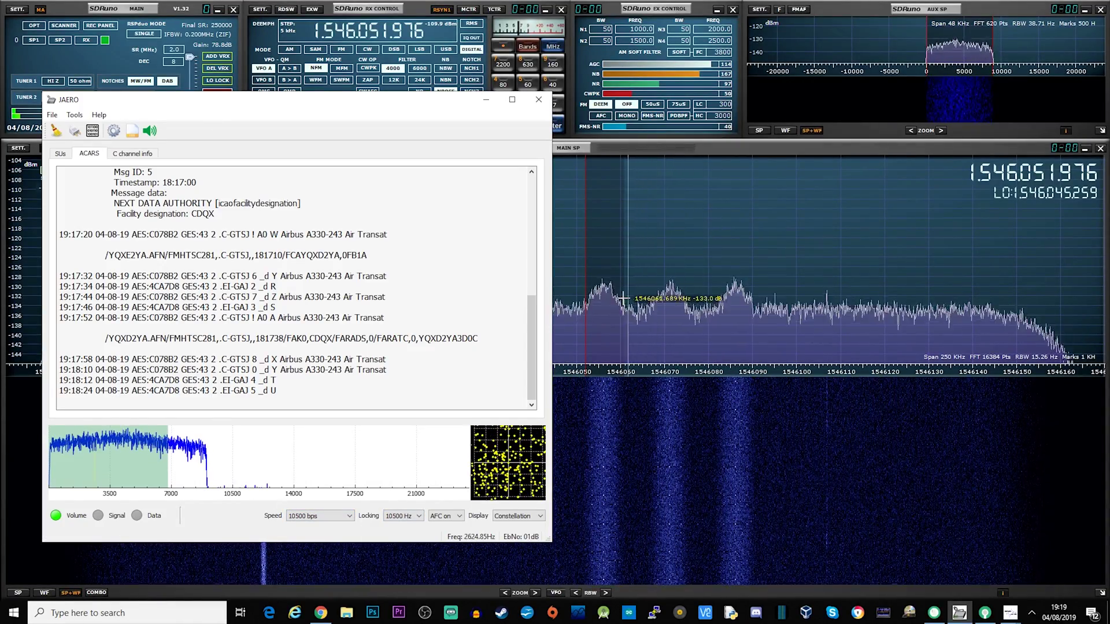
Step: Retune SDRuno lower to 1,546,051.319 kHz and set the receive filter to about 9.9 kHz
left_click(607, 318)
left_click_drag(605, 317, 602, 318)
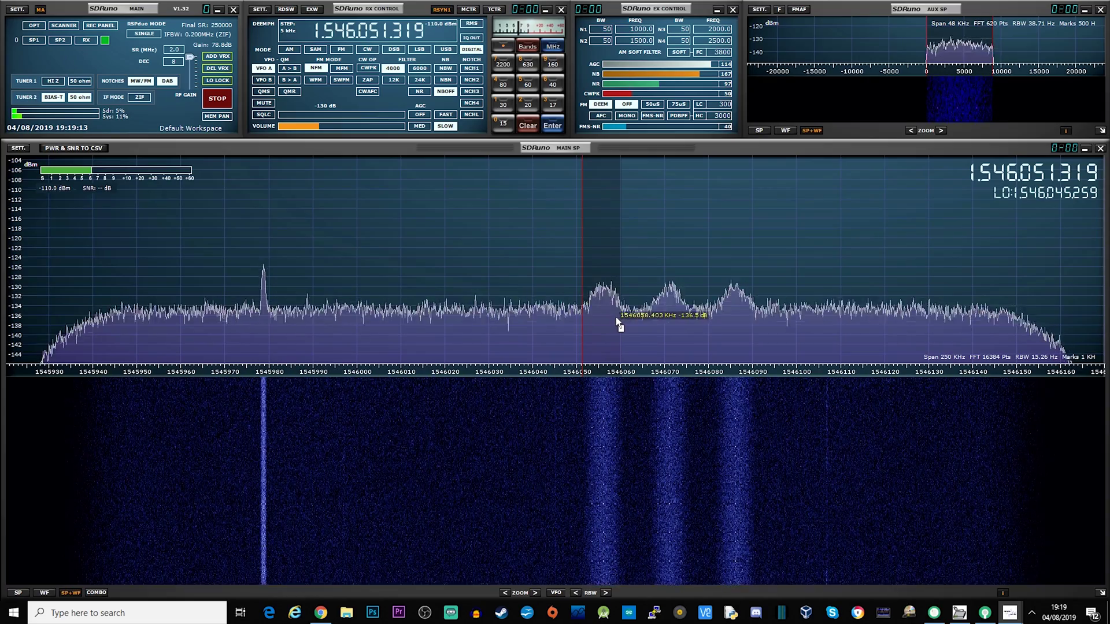
left_click_drag(993, 47, 1000, 46)
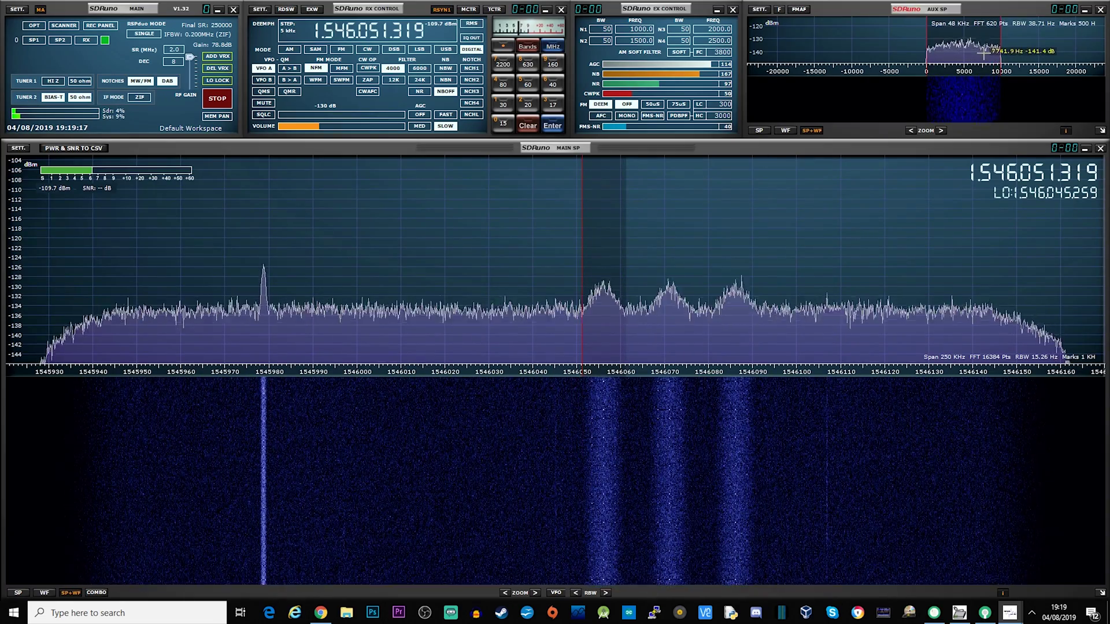
Step: Widen JAERO's decoding band to cover 0–10500 Hz
left_click(959, 614)
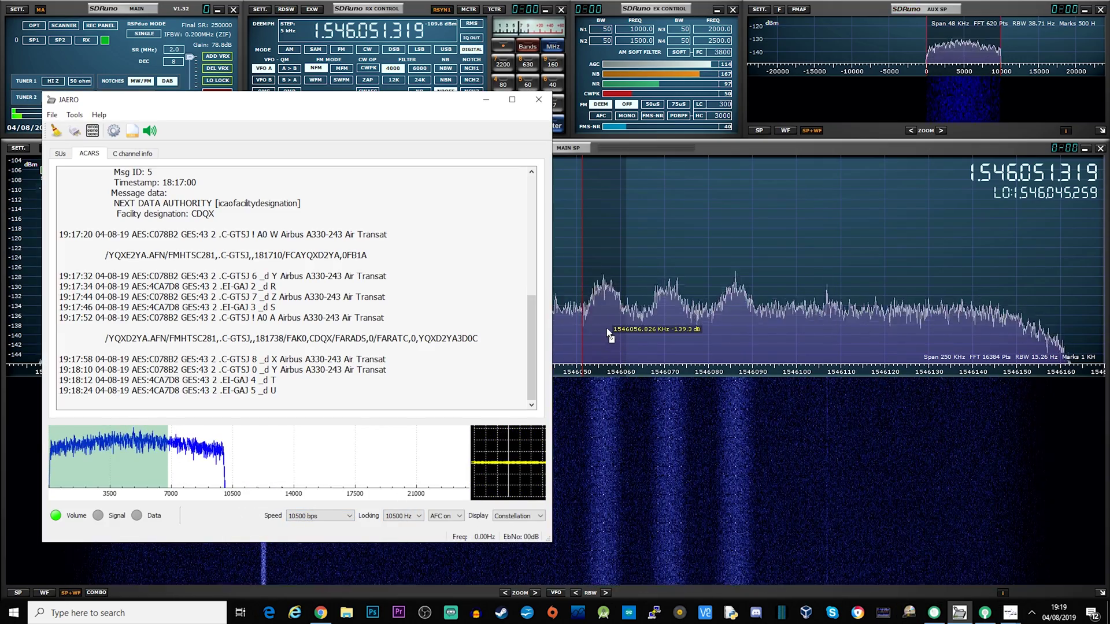
scroll(403, 33, "down", 4)
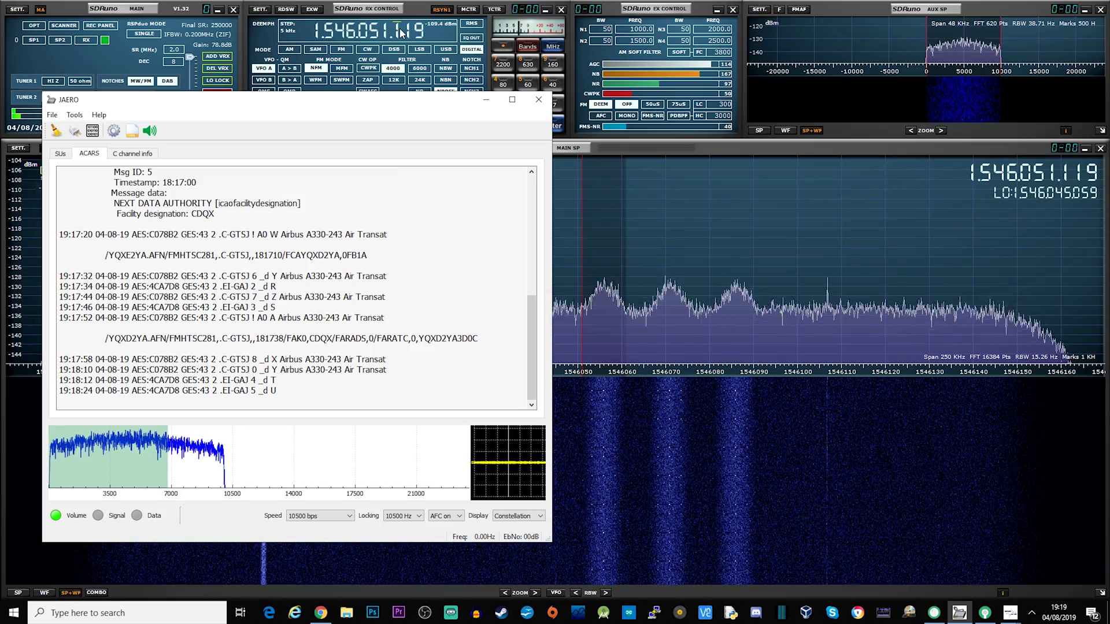
scroll(402, 33, "up", 2)
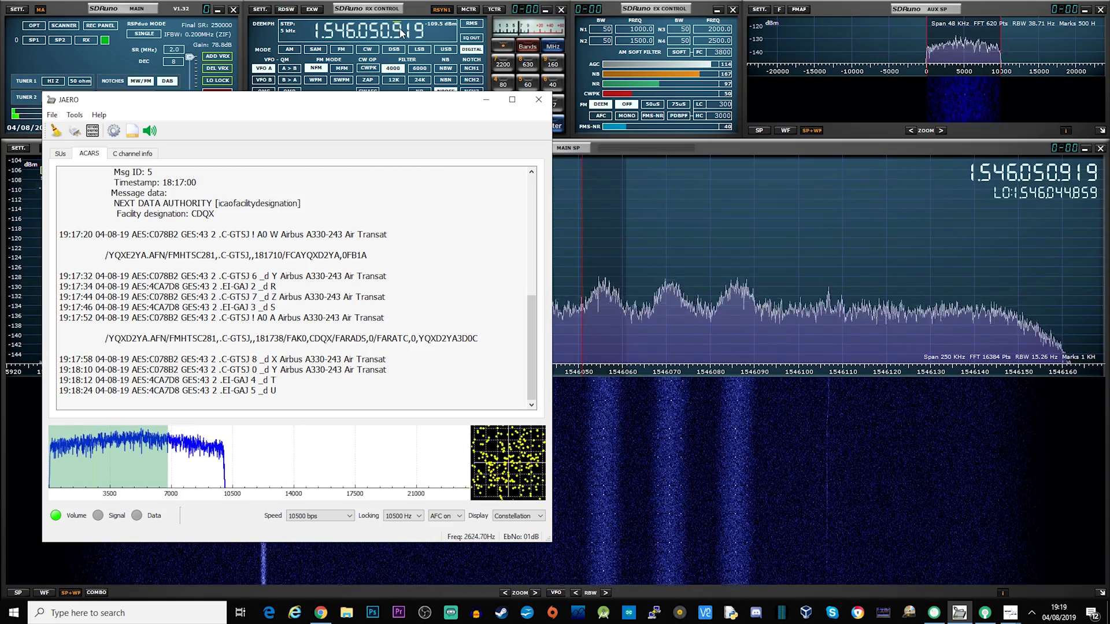
scroll(403, 33, "up", 1)
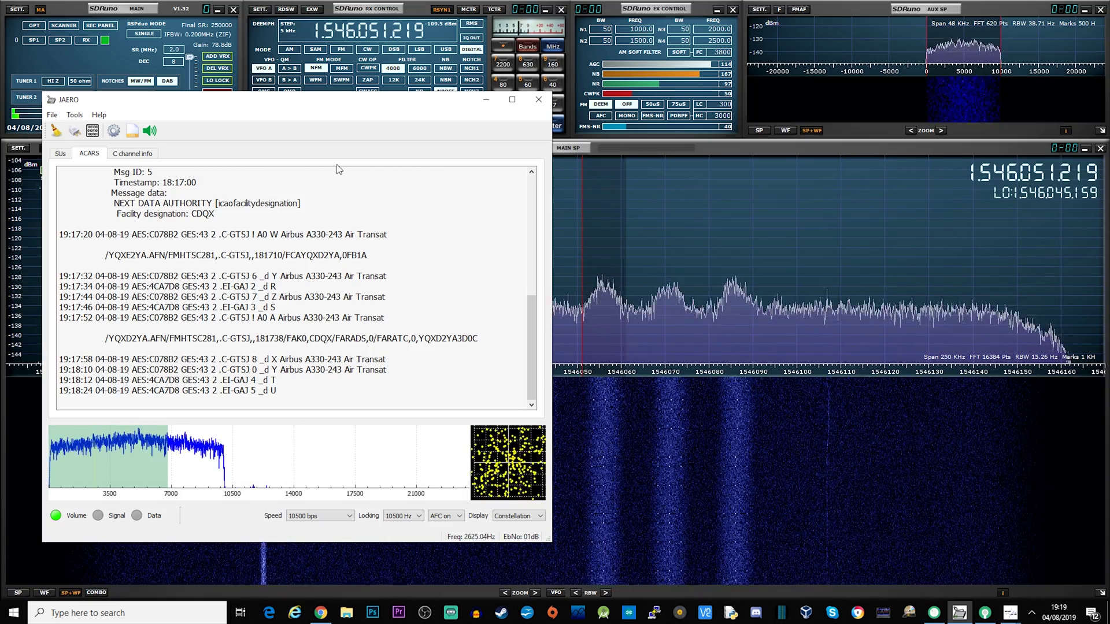
left_click(158, 474)
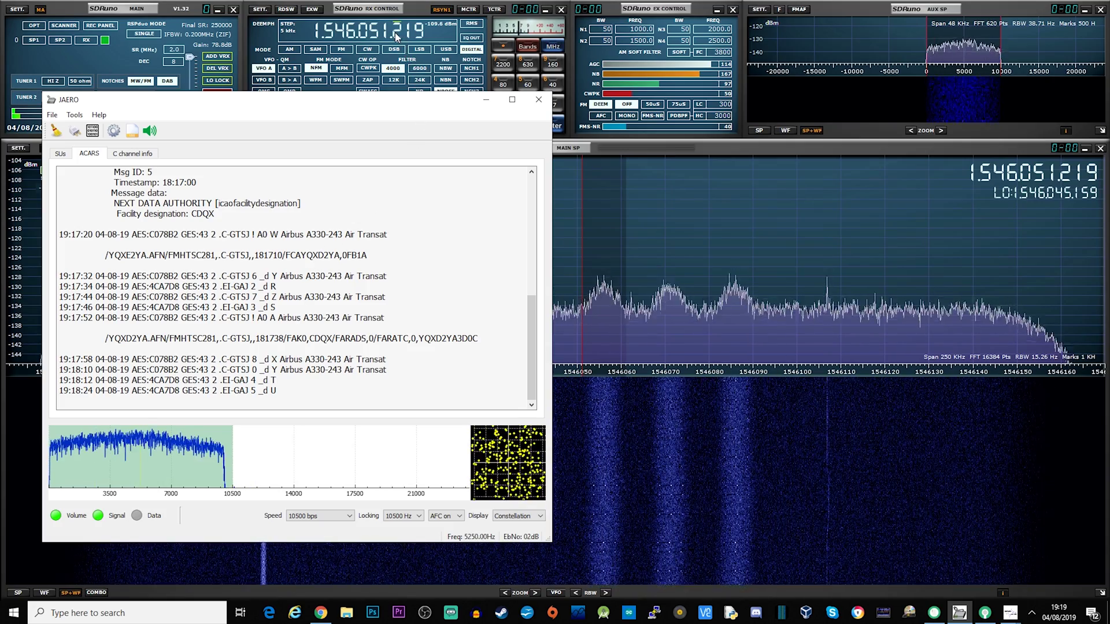
Step: Fine-tune the RX frequency in hundreds-of-Hz steps, ending at 1,546,052.219 kHz
scroll(396, 36, "down", 2)
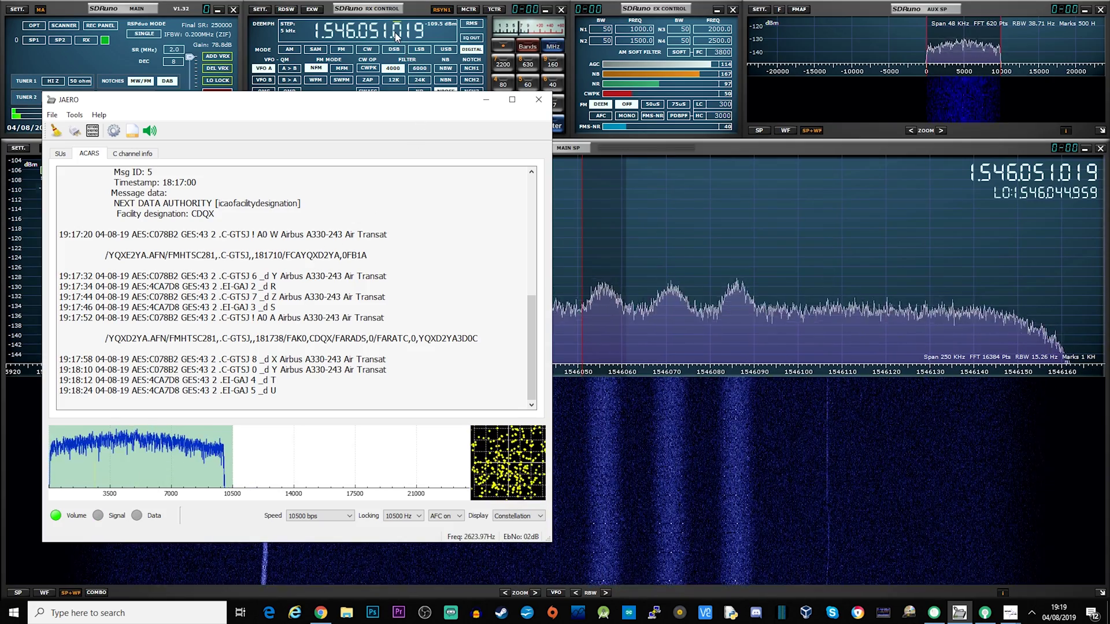
scroll(396, 36, "up", 3)
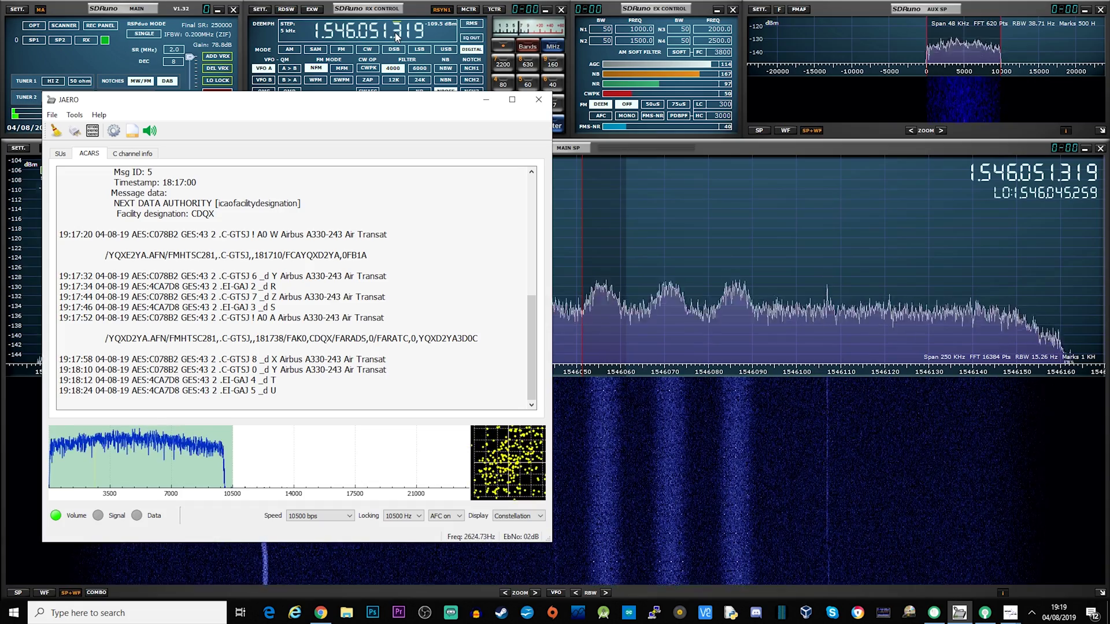
scroll(396, 36, "up", 2)
scroll(397, 37, "up", 2)
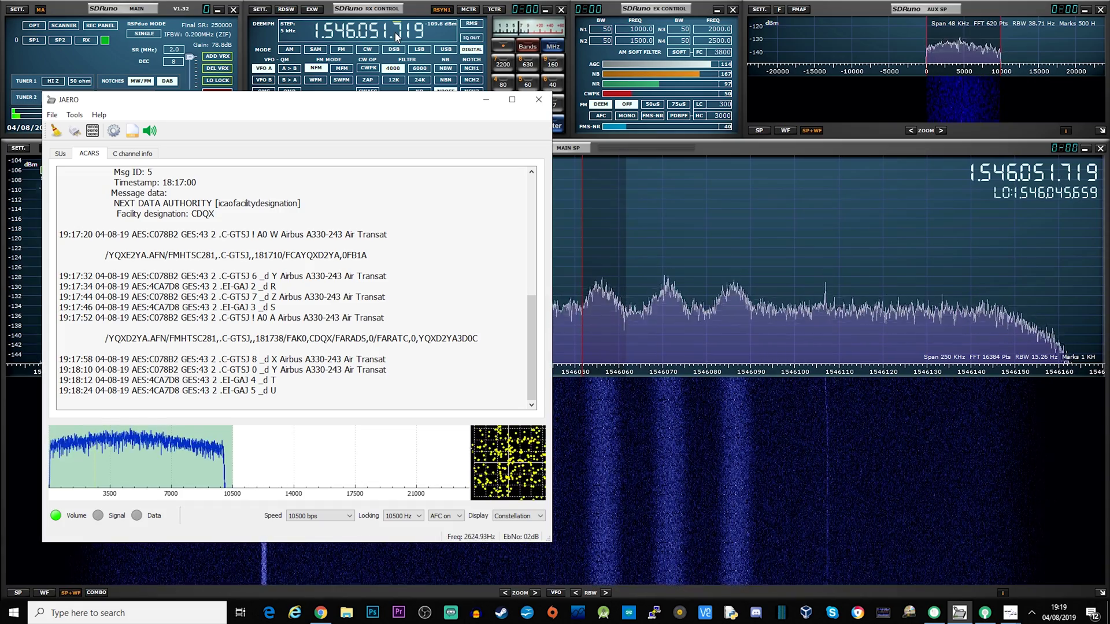
scroll(397, 37, "up", 1)
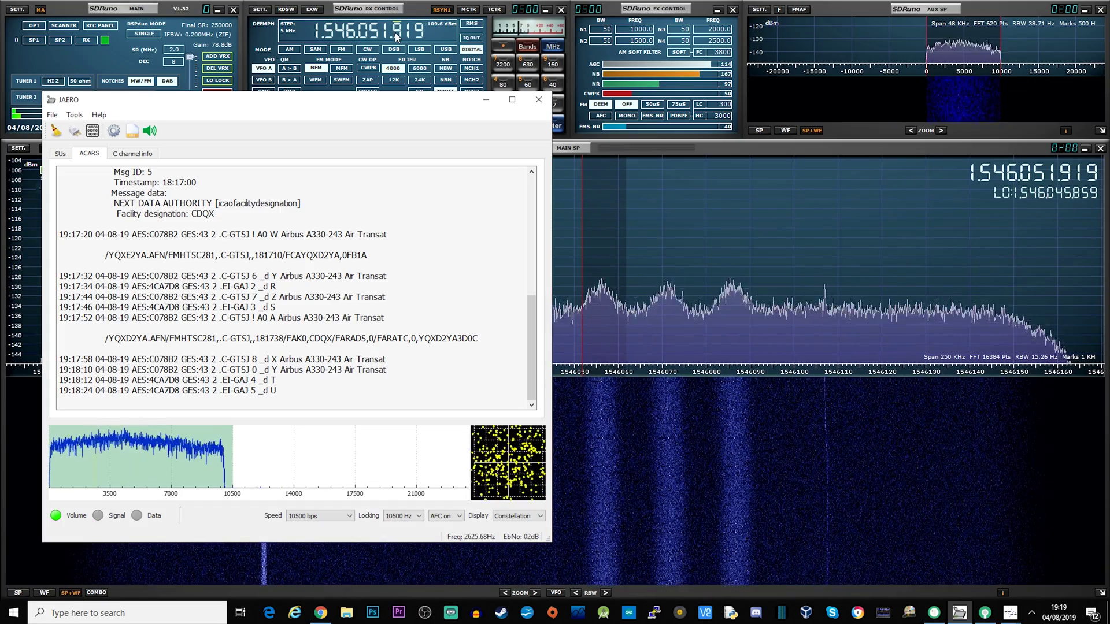
scroll(397, 37, "up", 1)
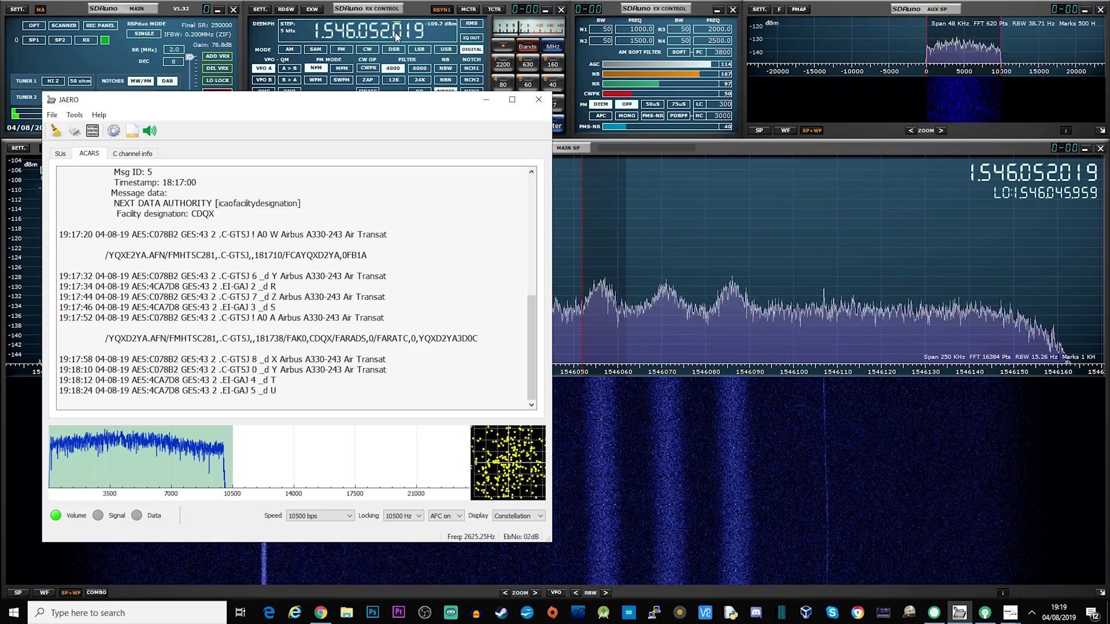
scroll(398, 37, "up", 2)
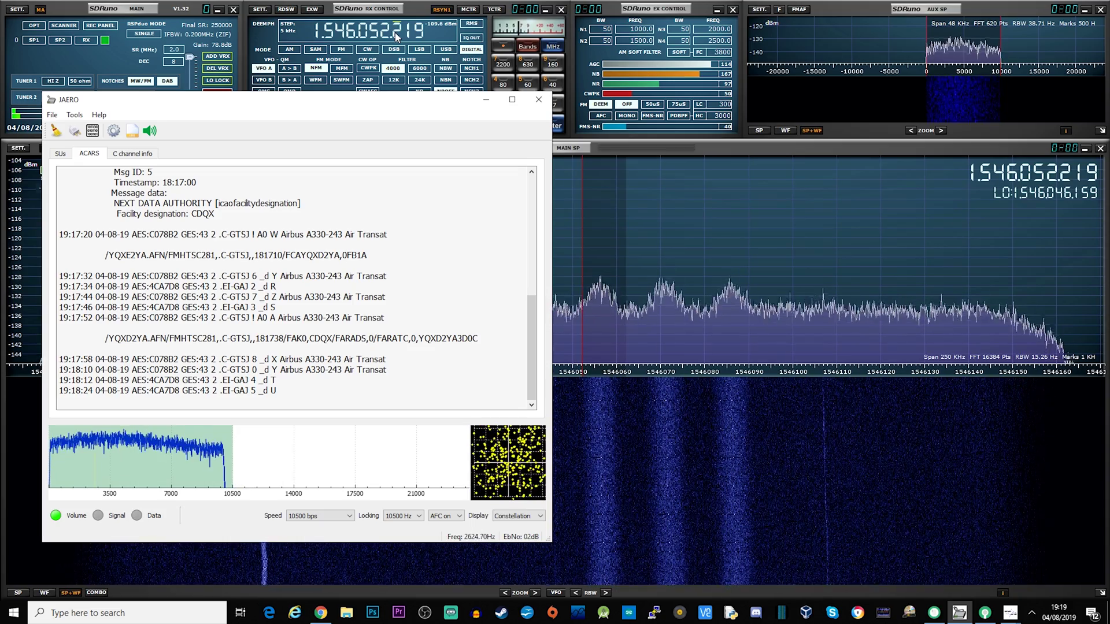